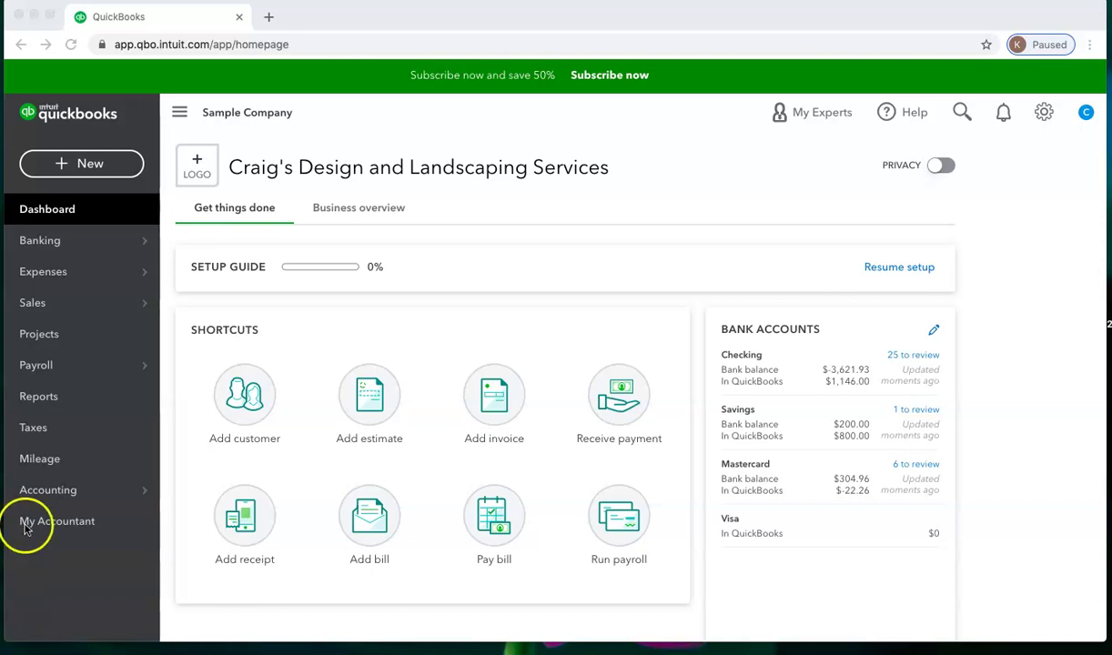
Create a new journal entry and set its journal date to 12/31/2020.
left_click(77, 168)
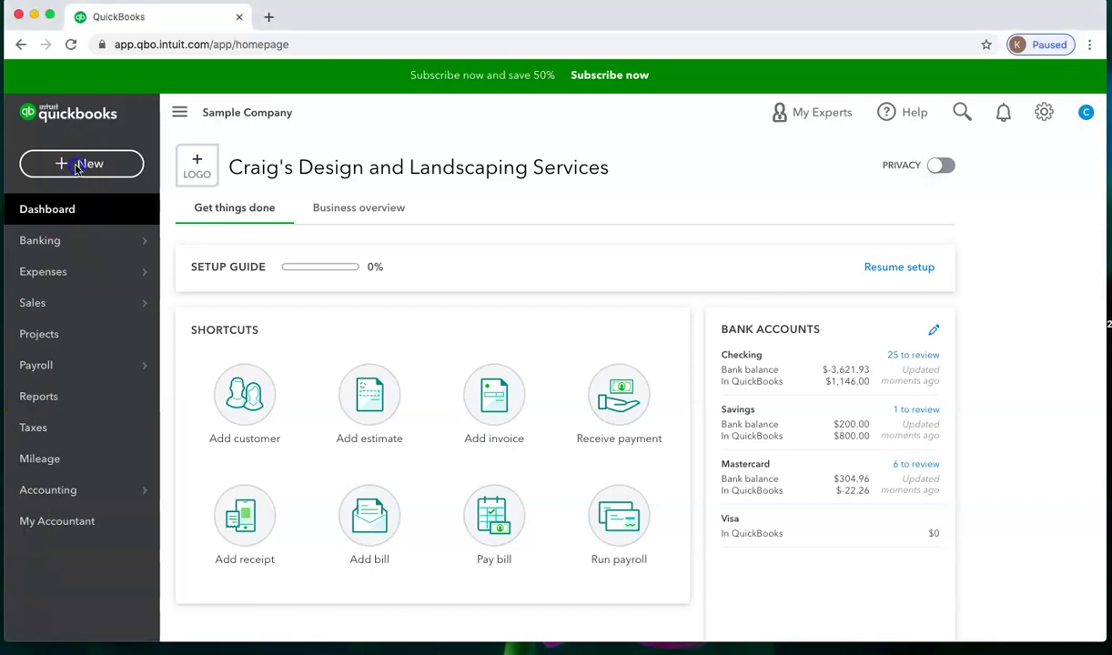
left_click(83, 165)
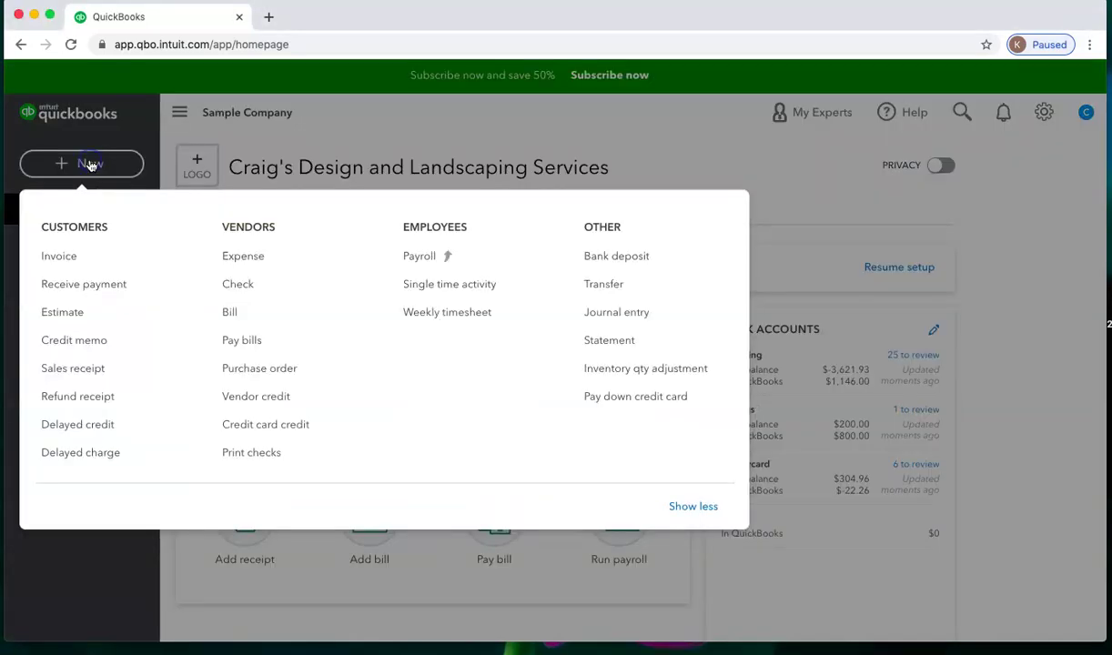
left_click(618, 313)
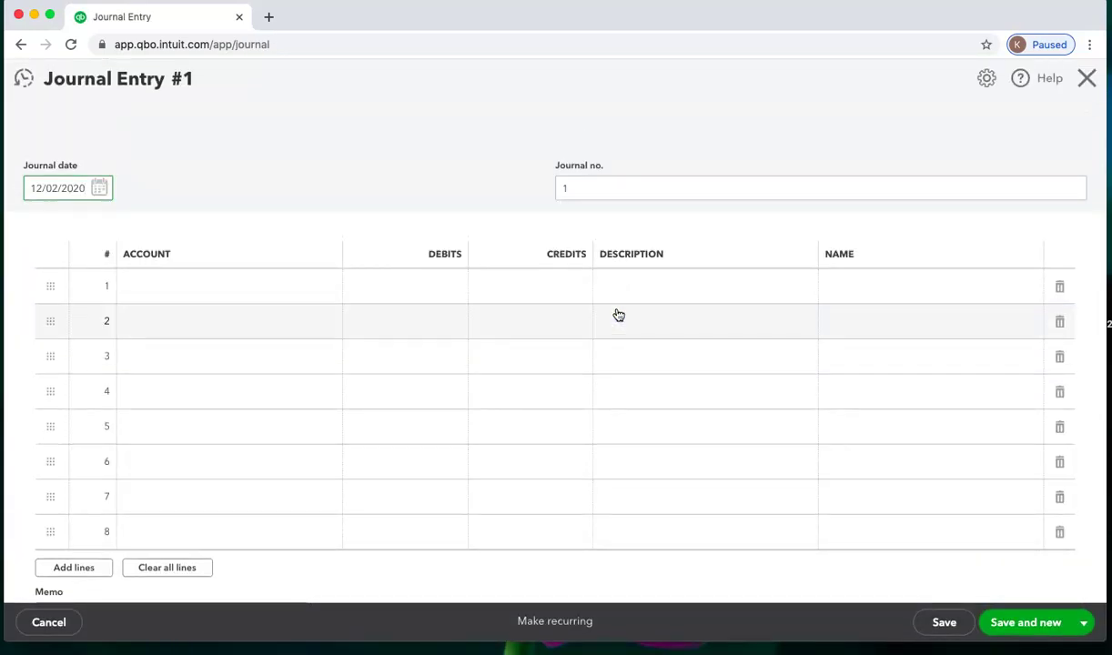
left_click(98, 190)
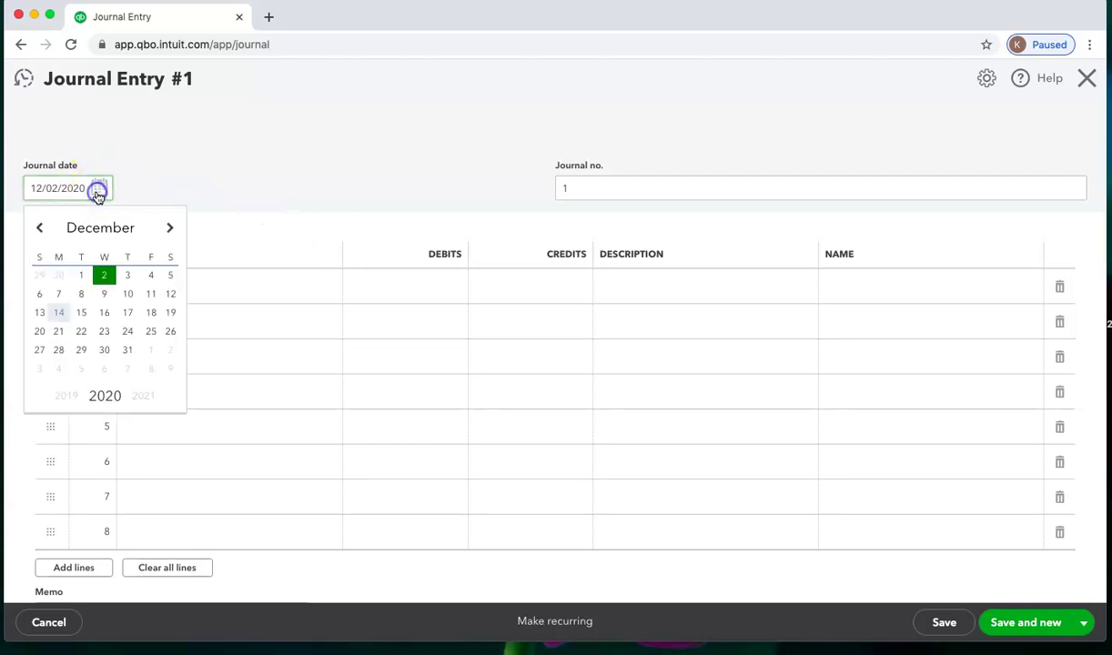
left_click(127, 351)
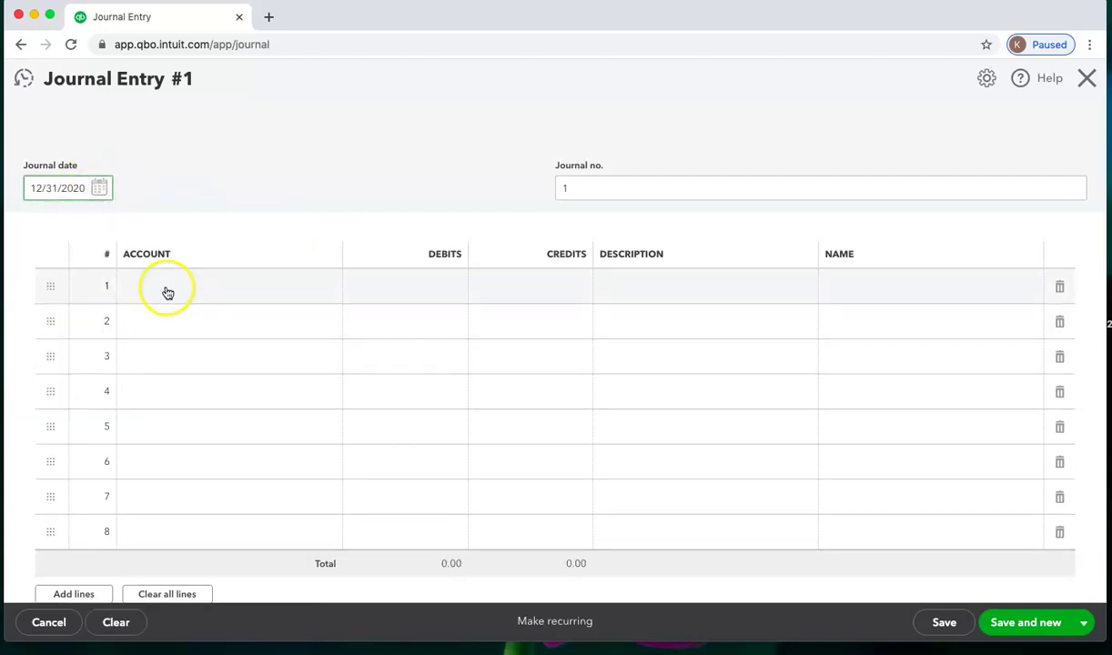
Fill the first journal line with the Depreciation other-expense account and a debit of 600.
left_click(167, 293)
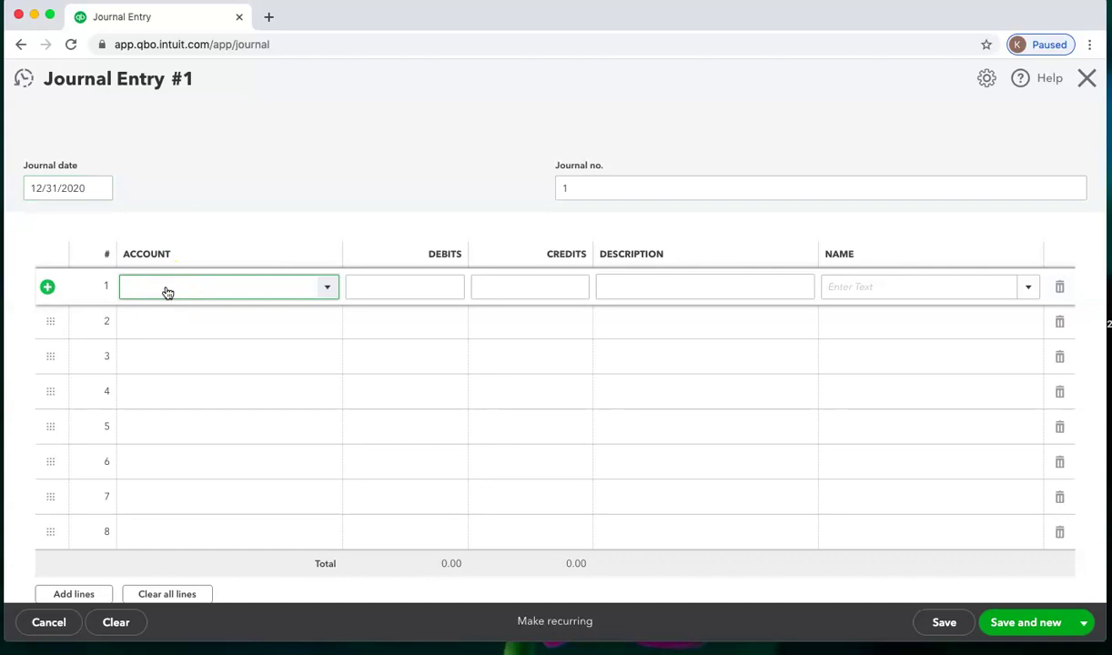
type("dep")
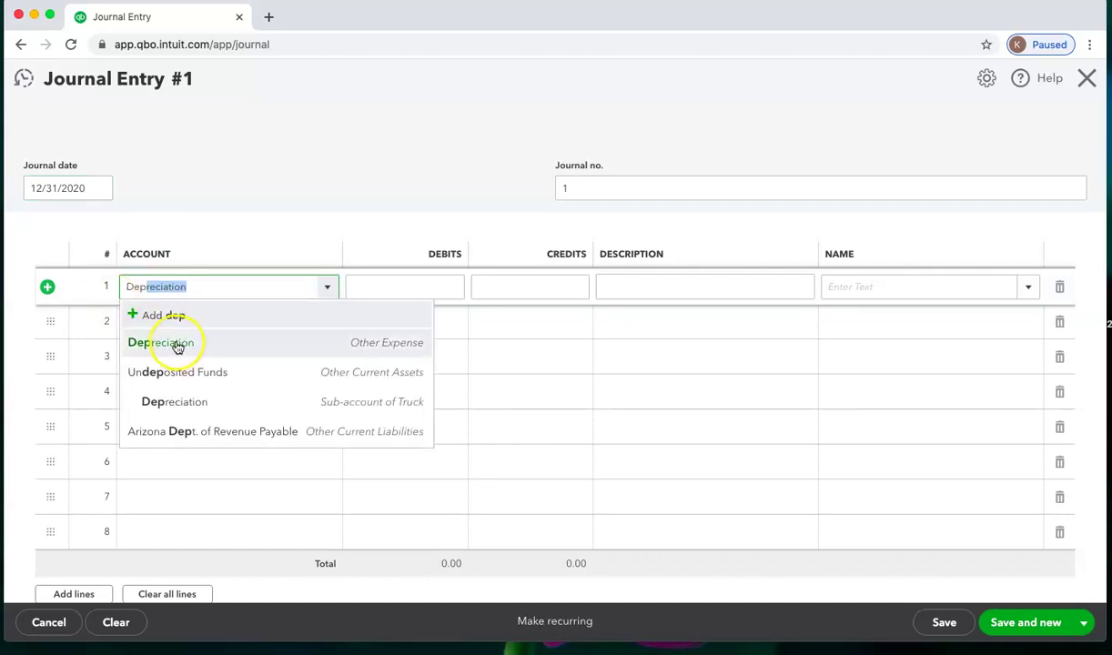
left_click(171, 343)
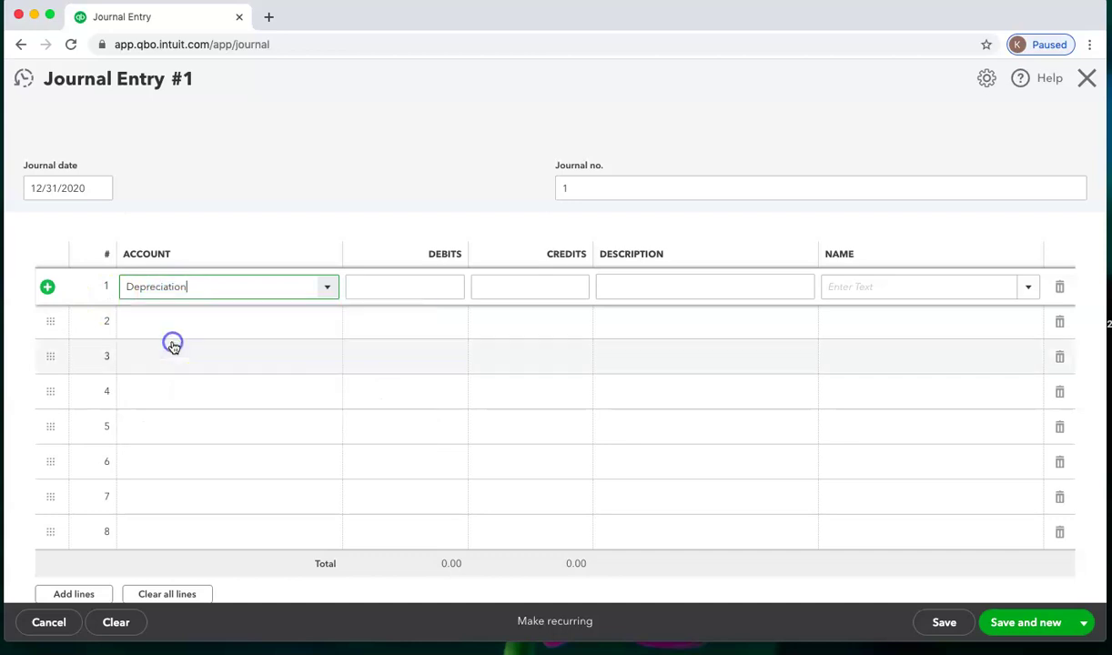
left_click(425, 286)
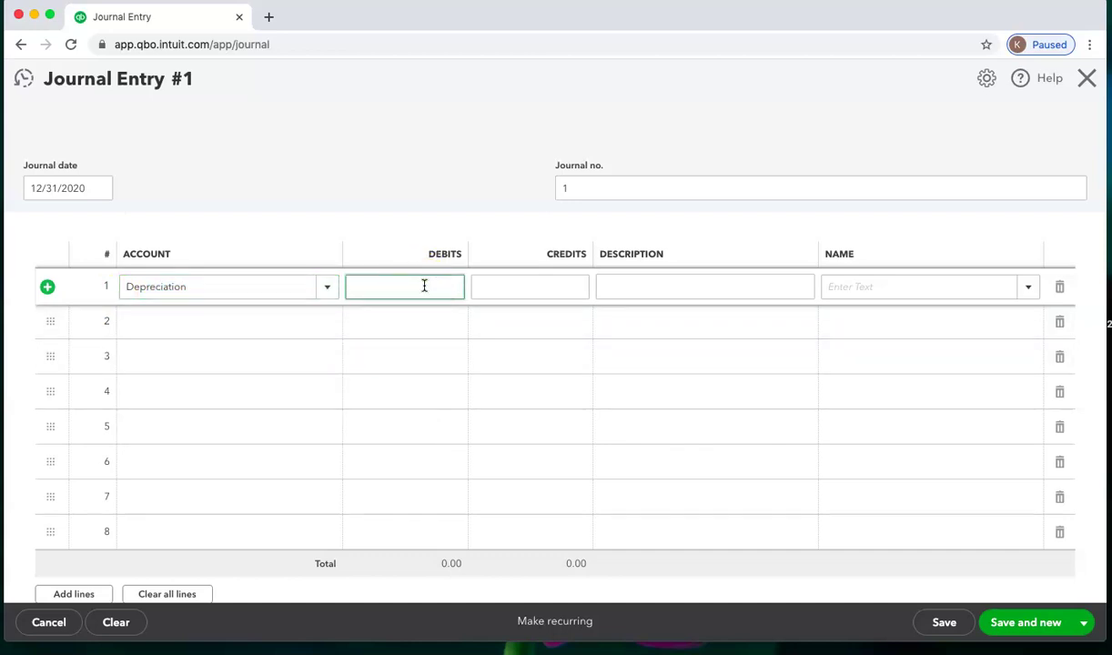
type("600")
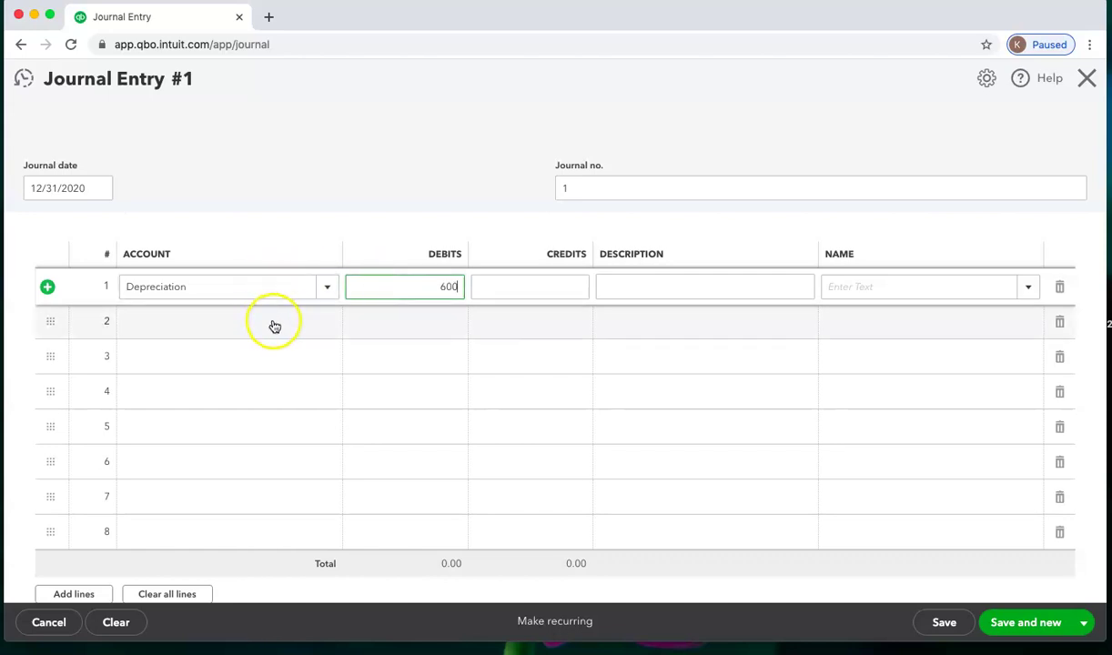
Enter Accumulated Depreciation as the account on journal line 2 and start adding it as a new account.
left_click(274, 325)
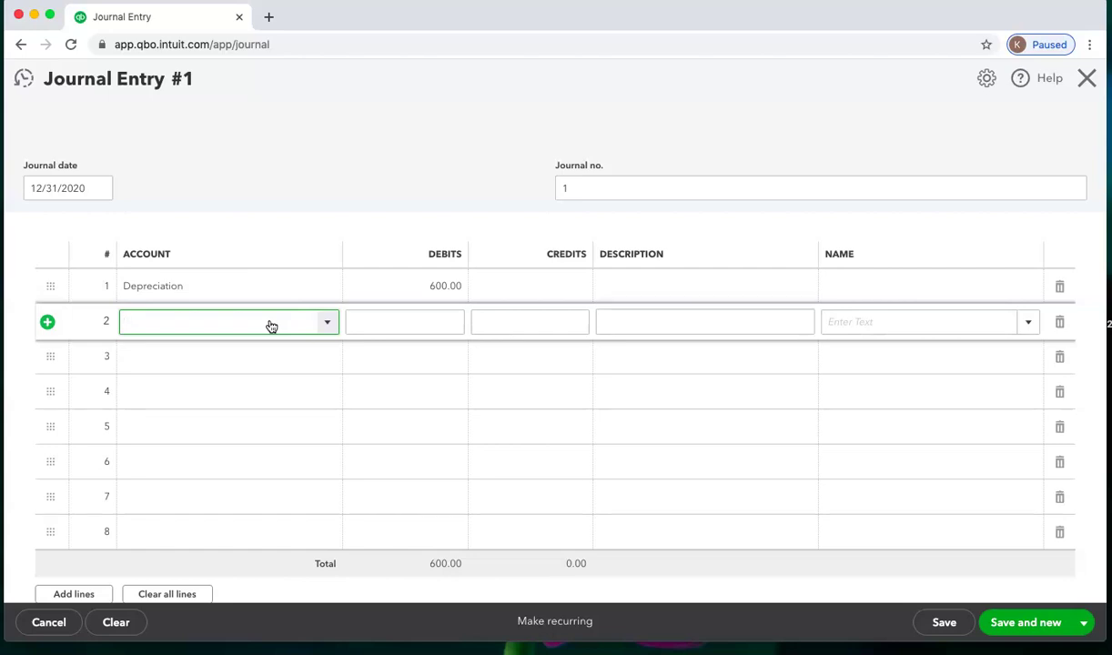
left_click(249, 330)
type("Accu")
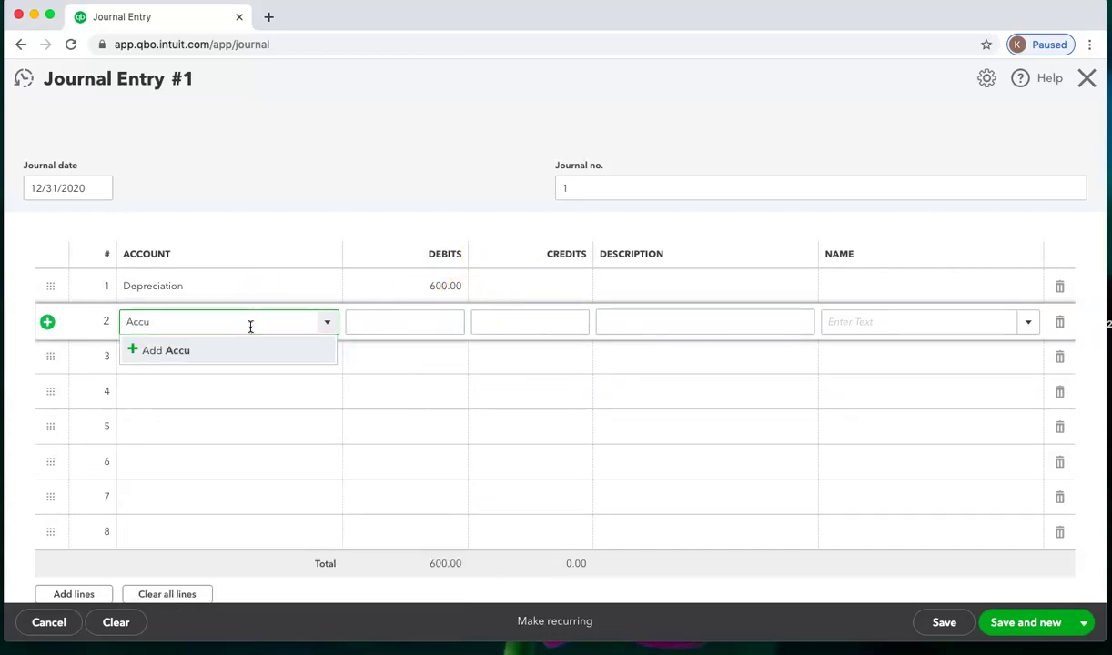
key("BackSpace")
key("BackSpace")
key("BackSpace")
key("BackSpace")
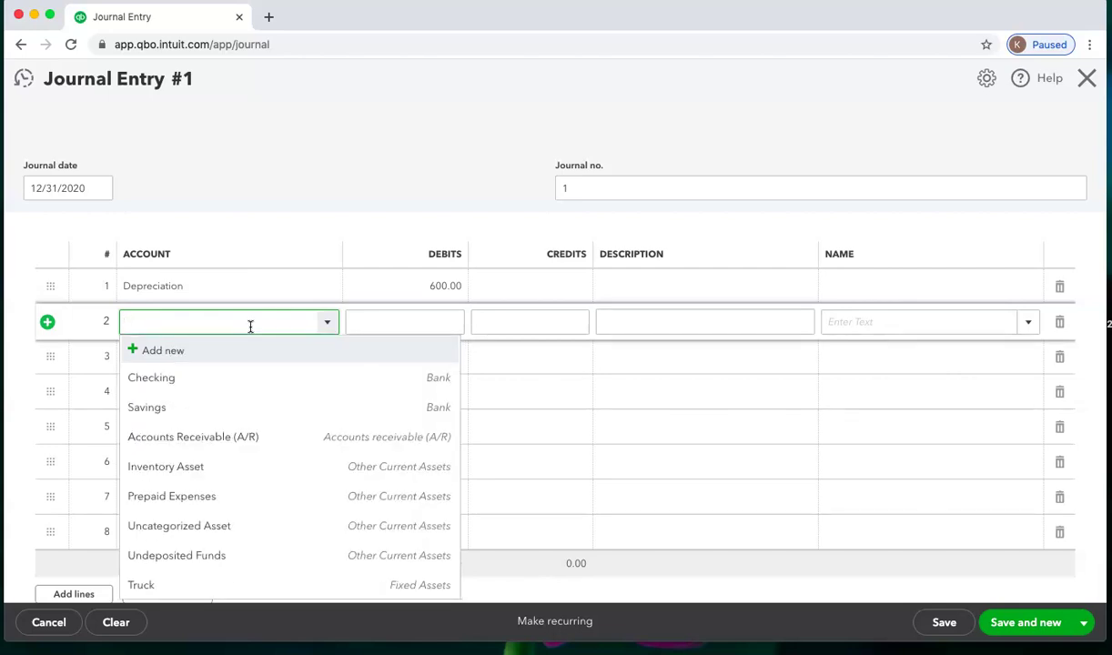
type("Accum")
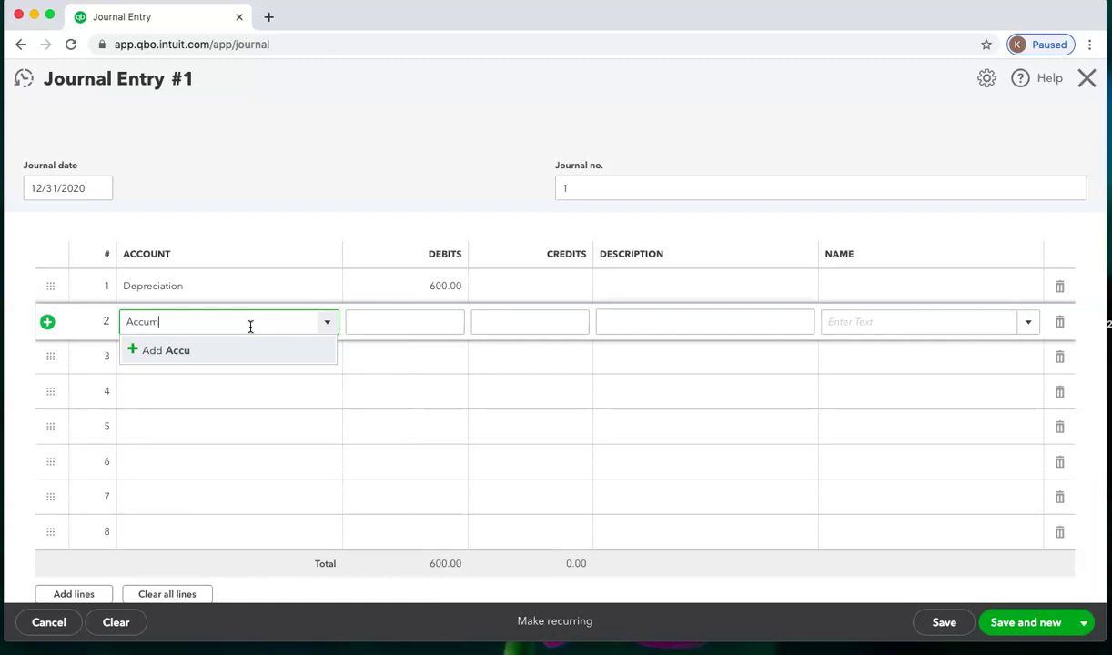
type("ulated Depreciat")
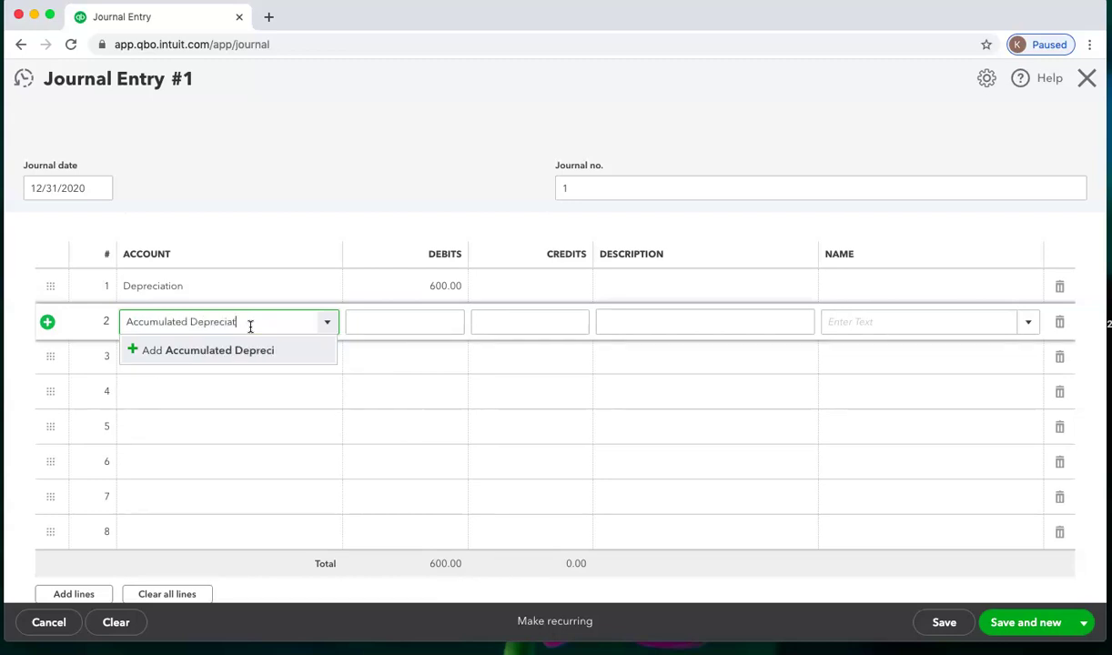
key("BackSpace")
key("BackSpace")
type("ation")
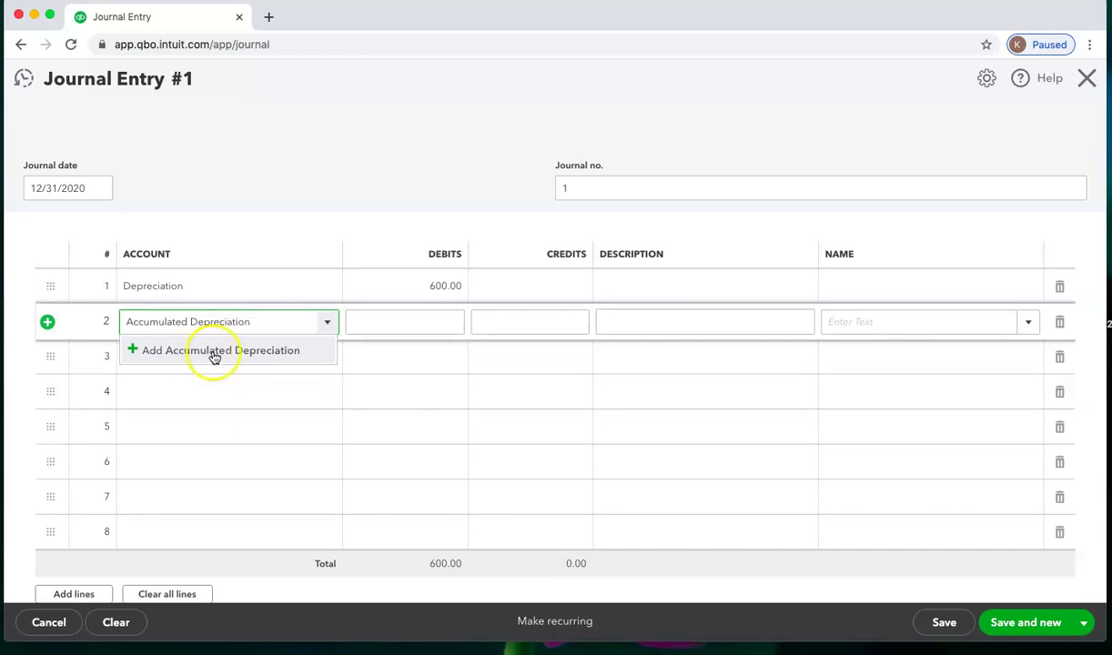
left_click(215, 355)
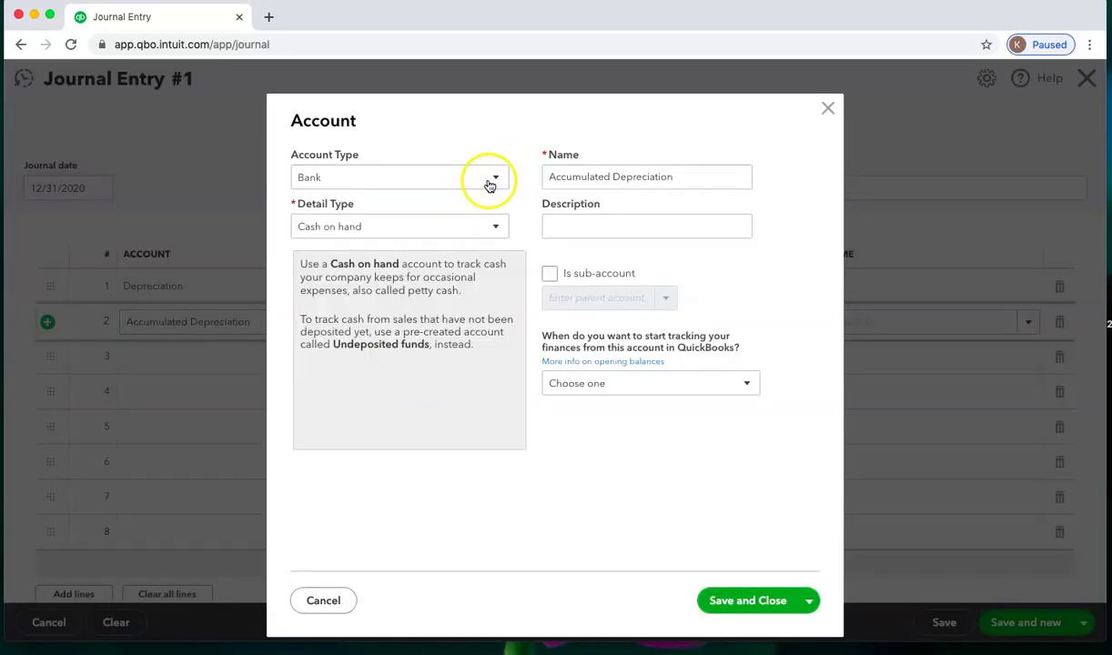
Set the new account's type to Other Assets with detail type Accumulated Amortization of Other Assets, and save the account.
left_click(489, 182)
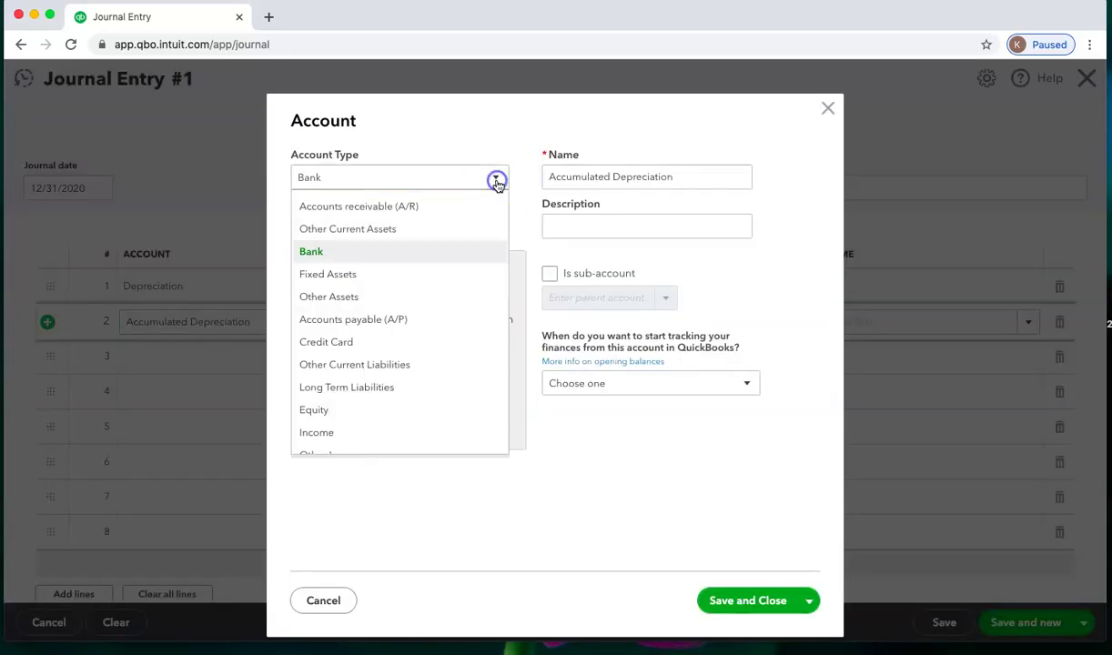
left_click(333, 299)
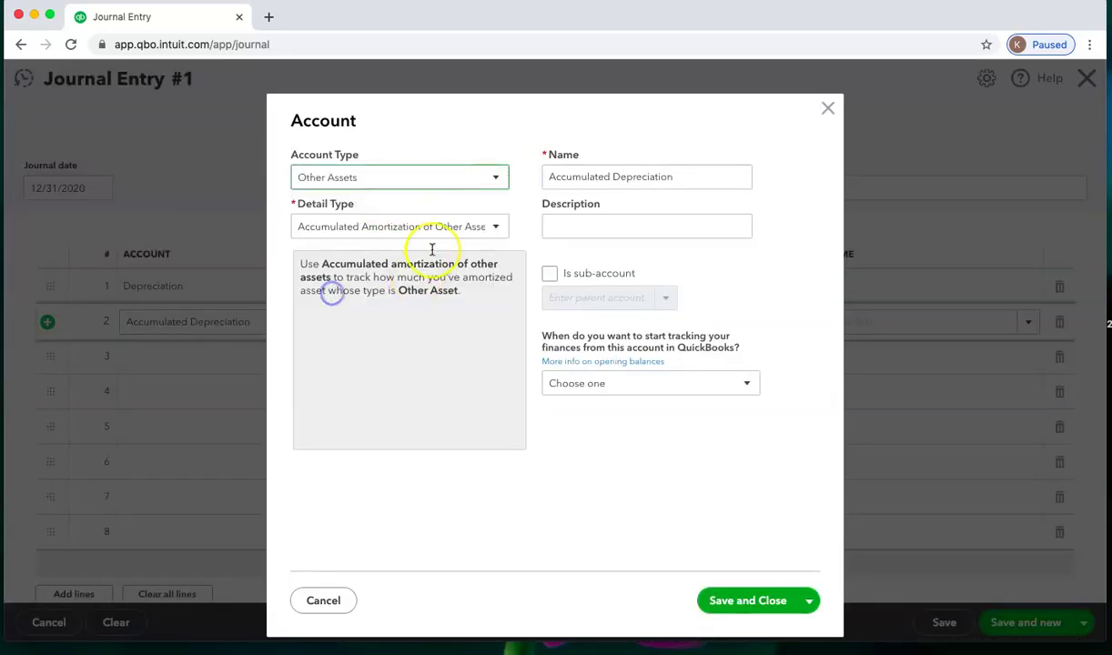
left_click(500, 229)
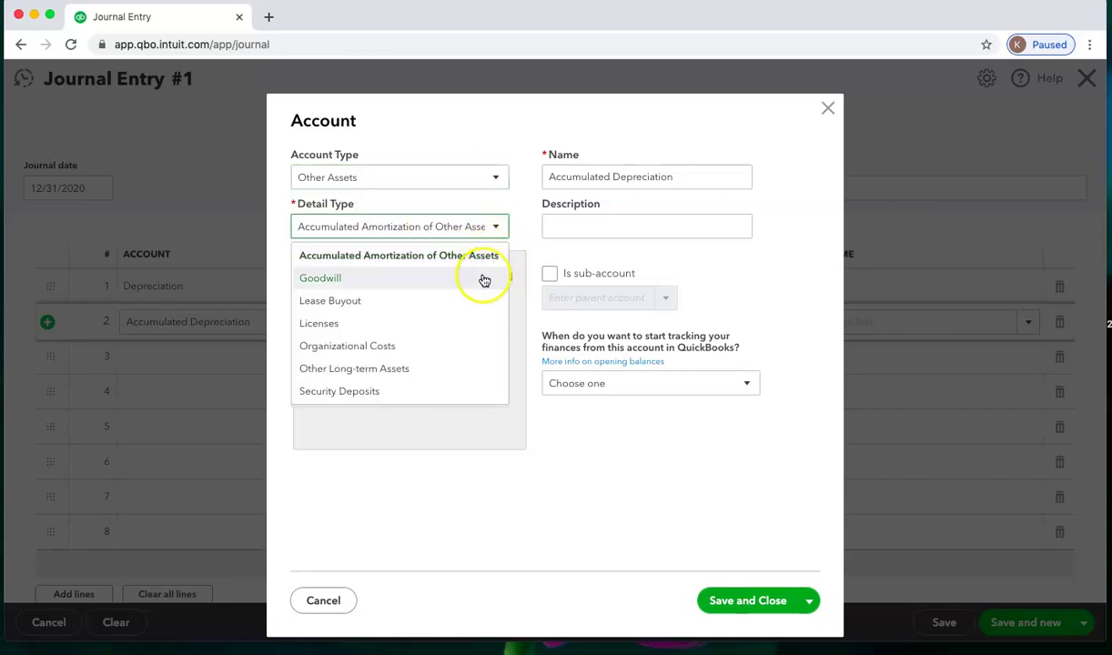
left_click(450, 257)
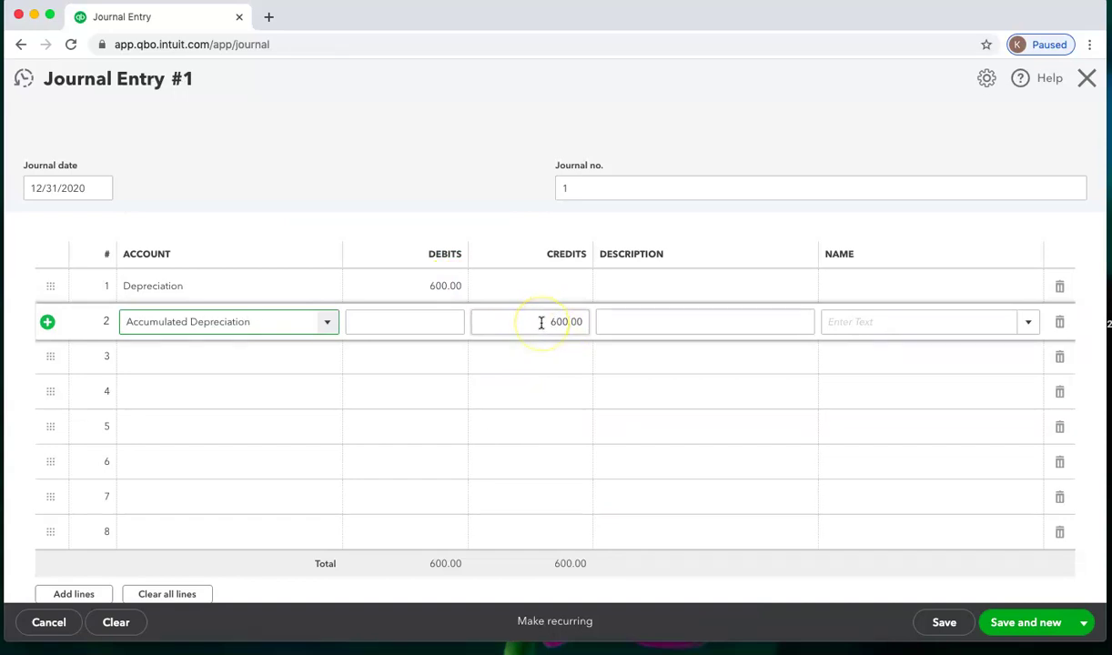
left_click(547, 324)
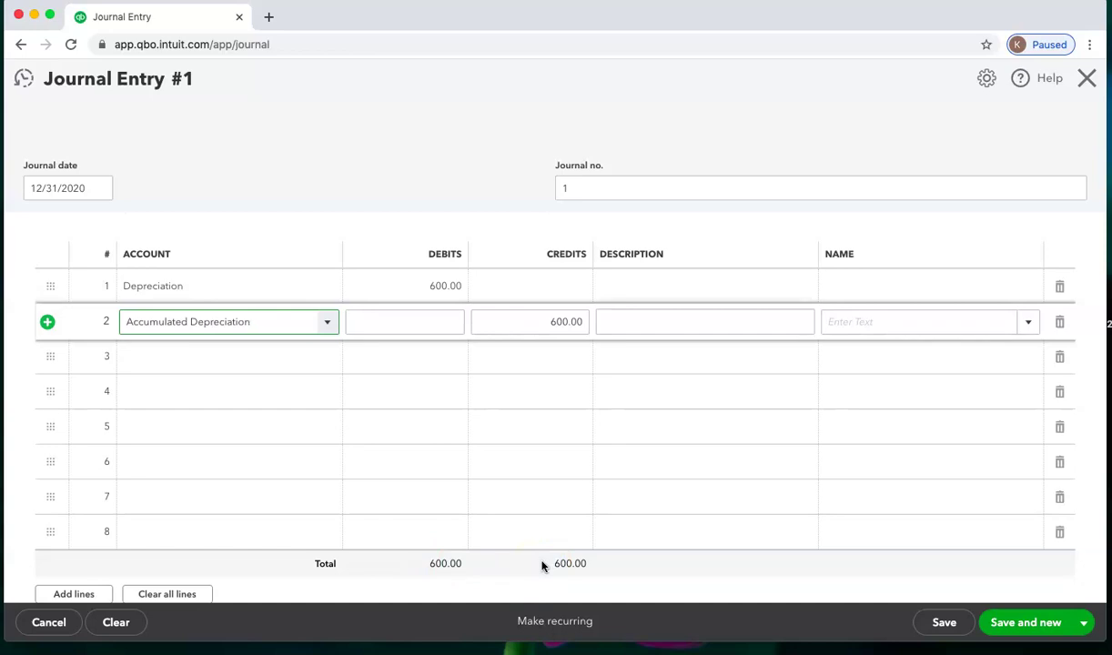
left_click(267, 374)
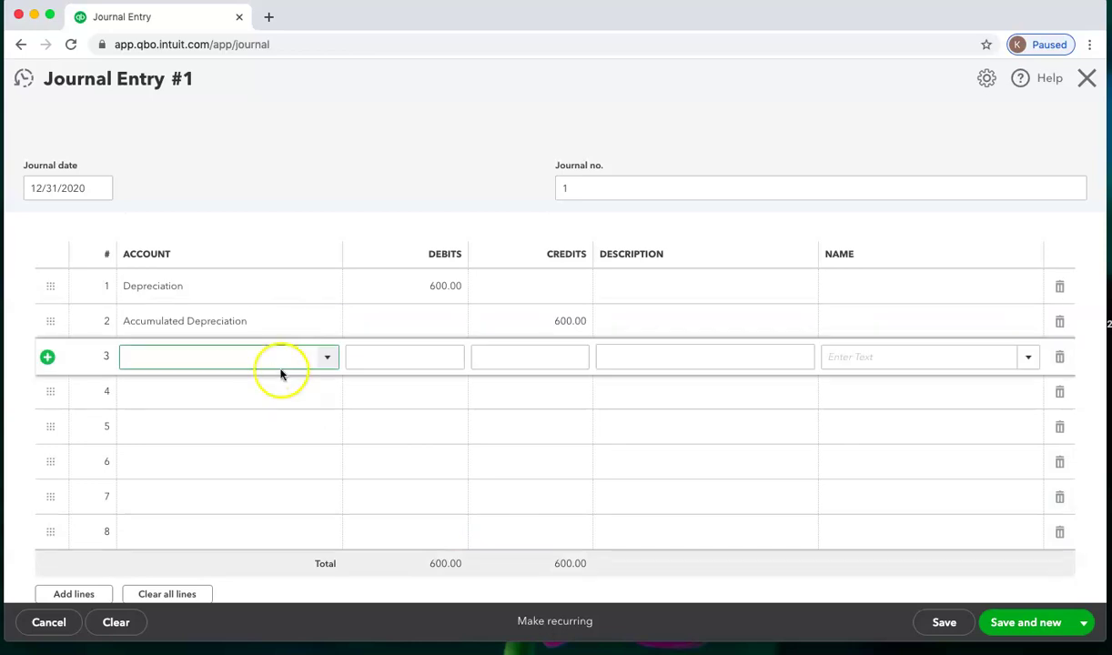
left_click(841, 359)
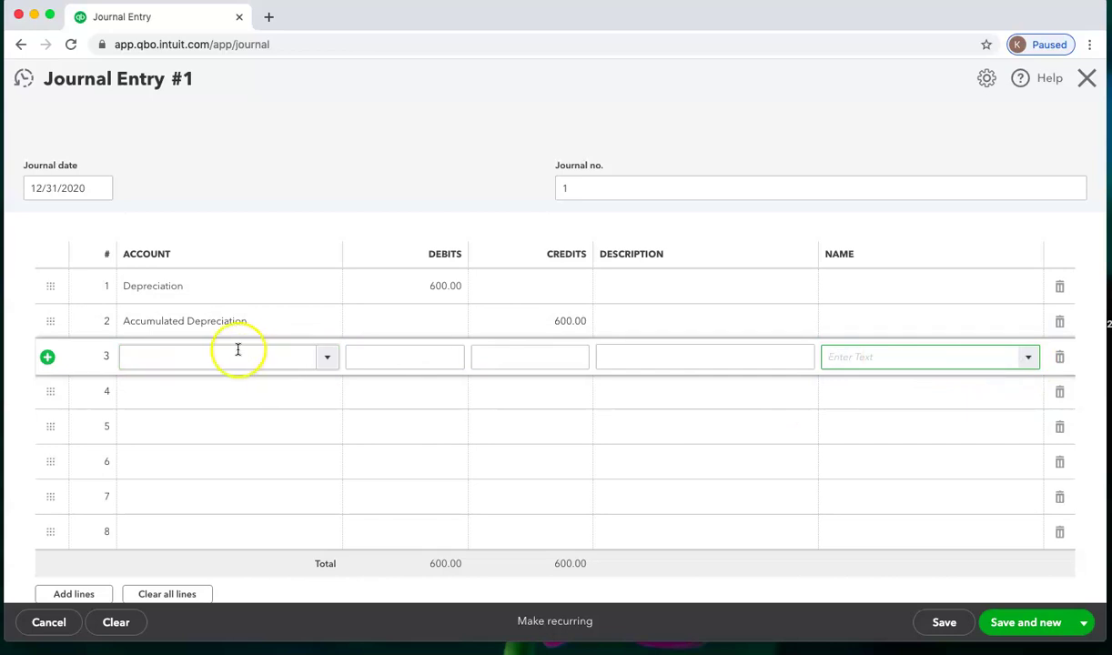
left_click(203, 360)
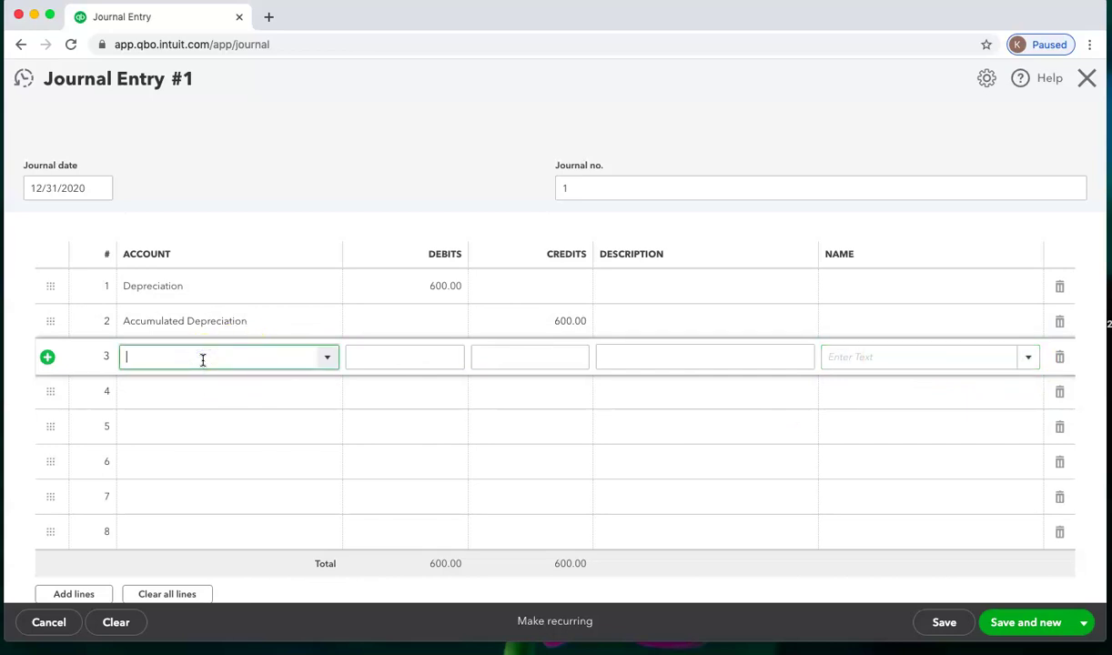
left_click(856, 361)
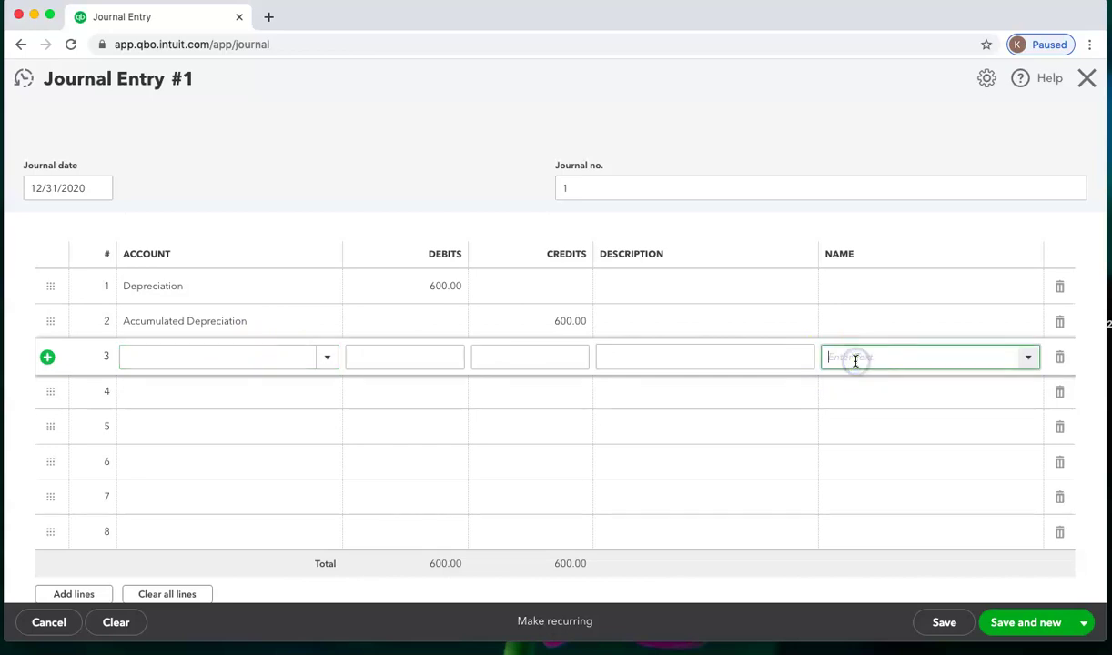
left_click(233, 392)
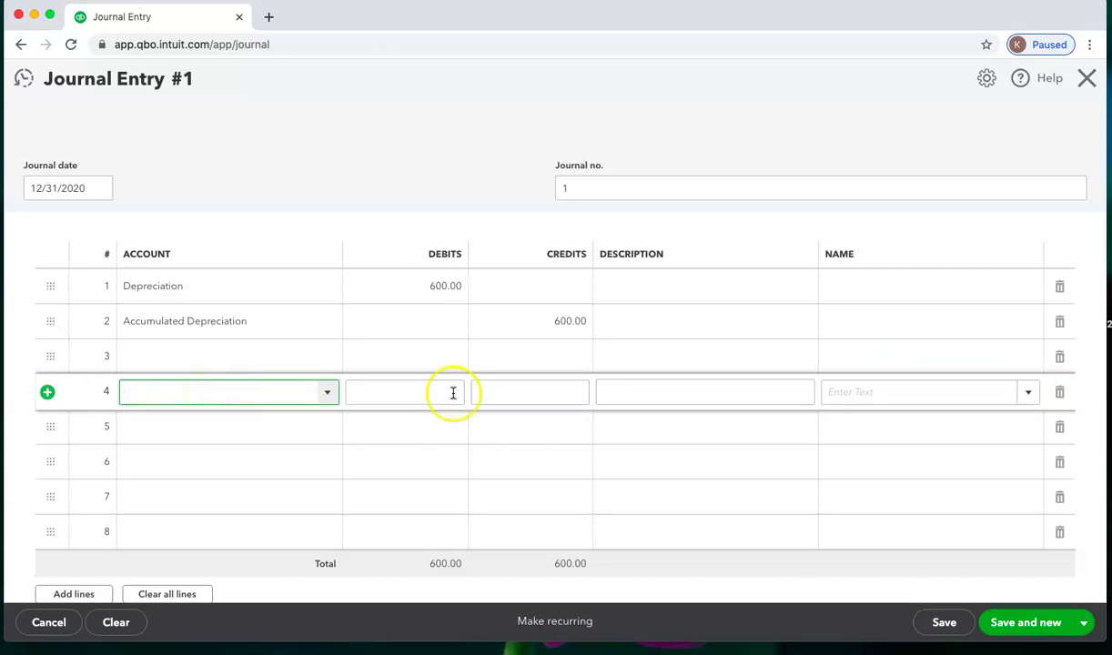
left_click(870, 391)
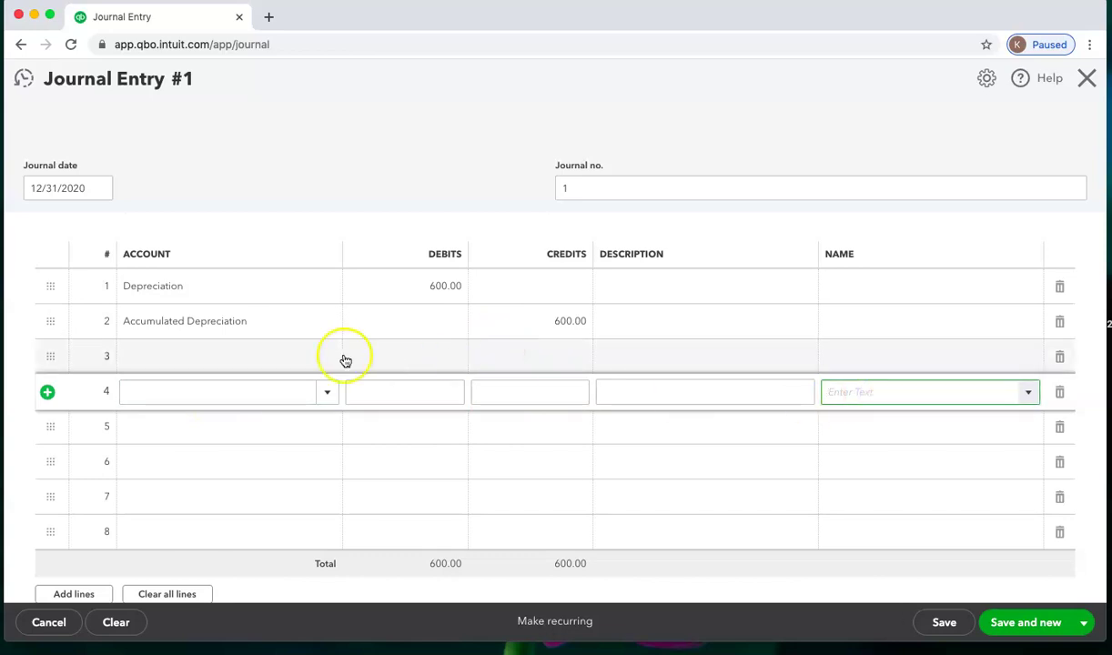
left_click(314, 356)
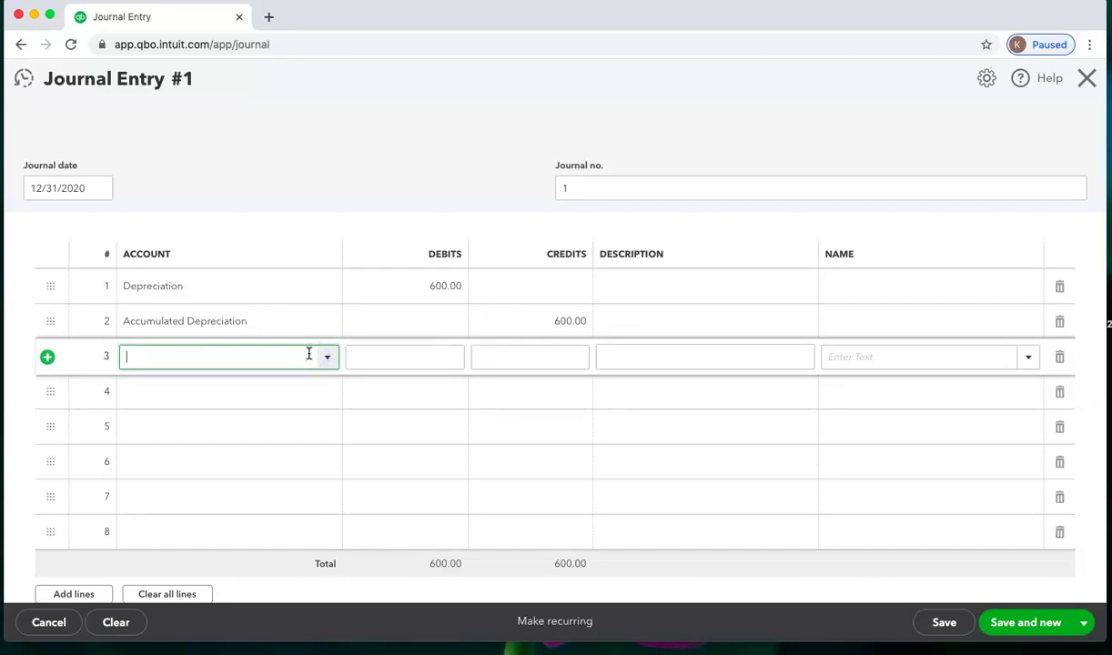
left_click(877, 359)
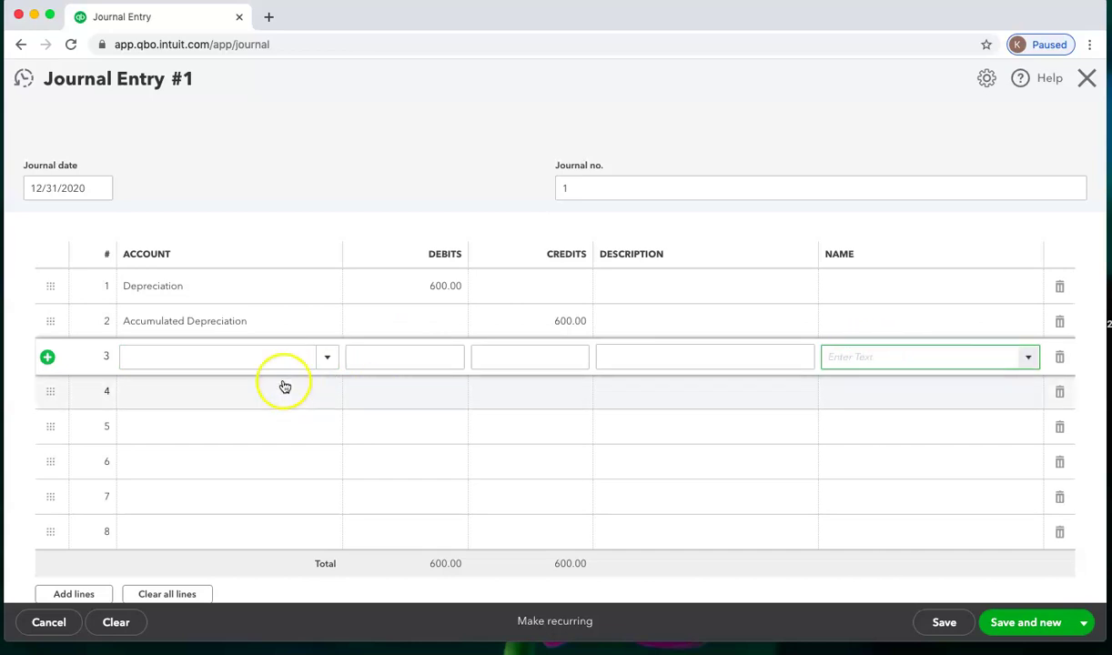
left_click(242, 395)
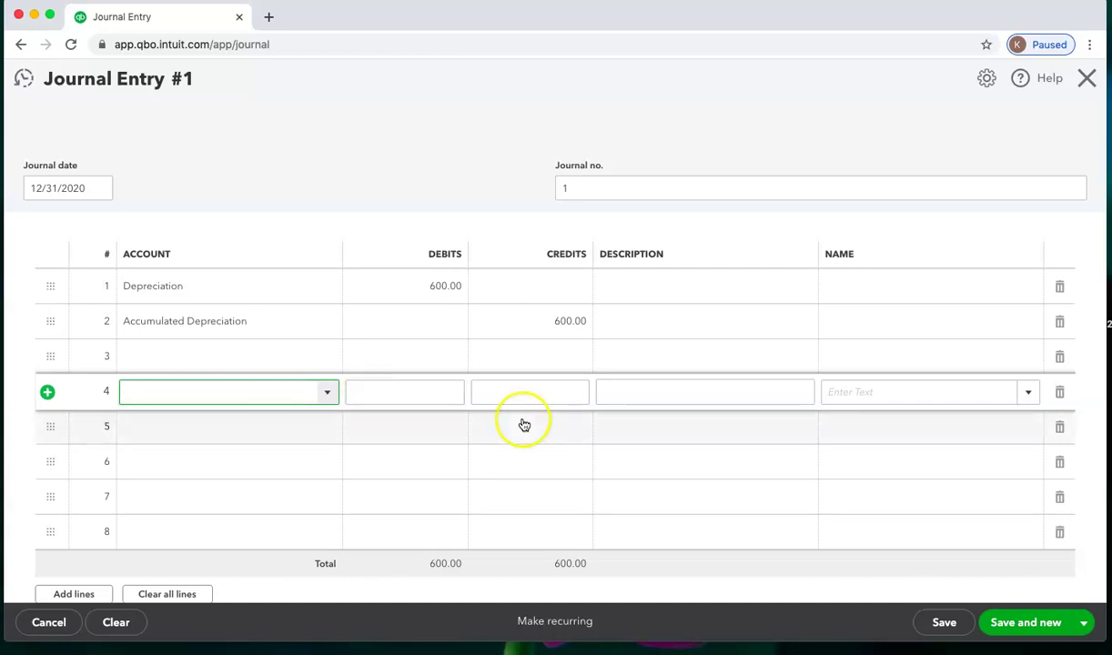
left_click(848, 389)
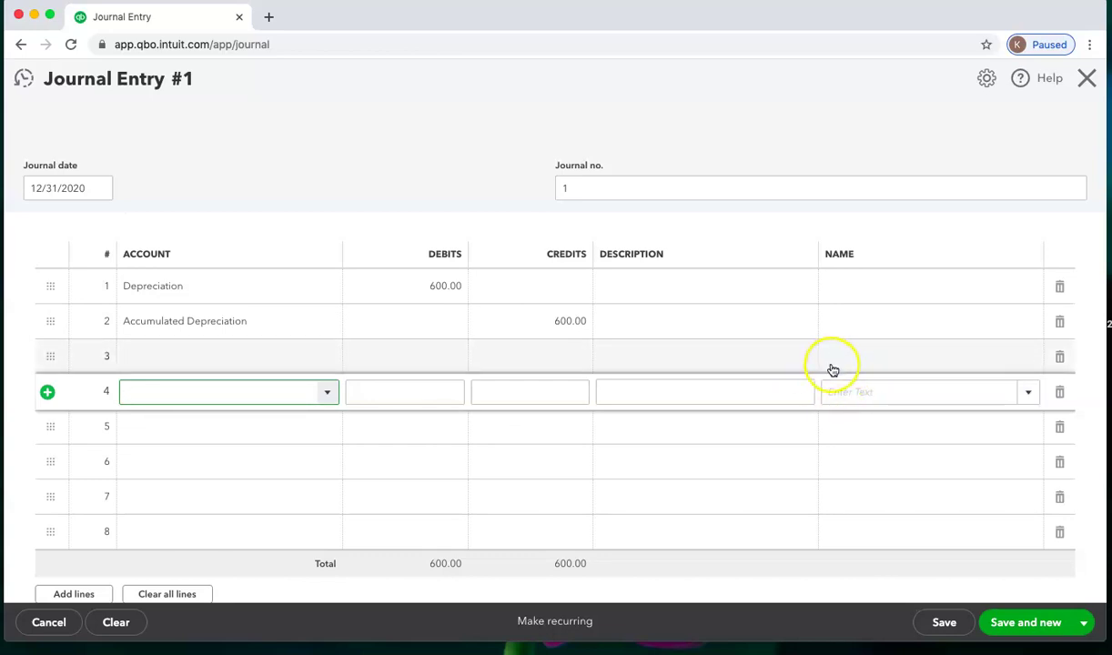
Save the depreciation journal entry and open a new blank one.
left_click(1013, 625)
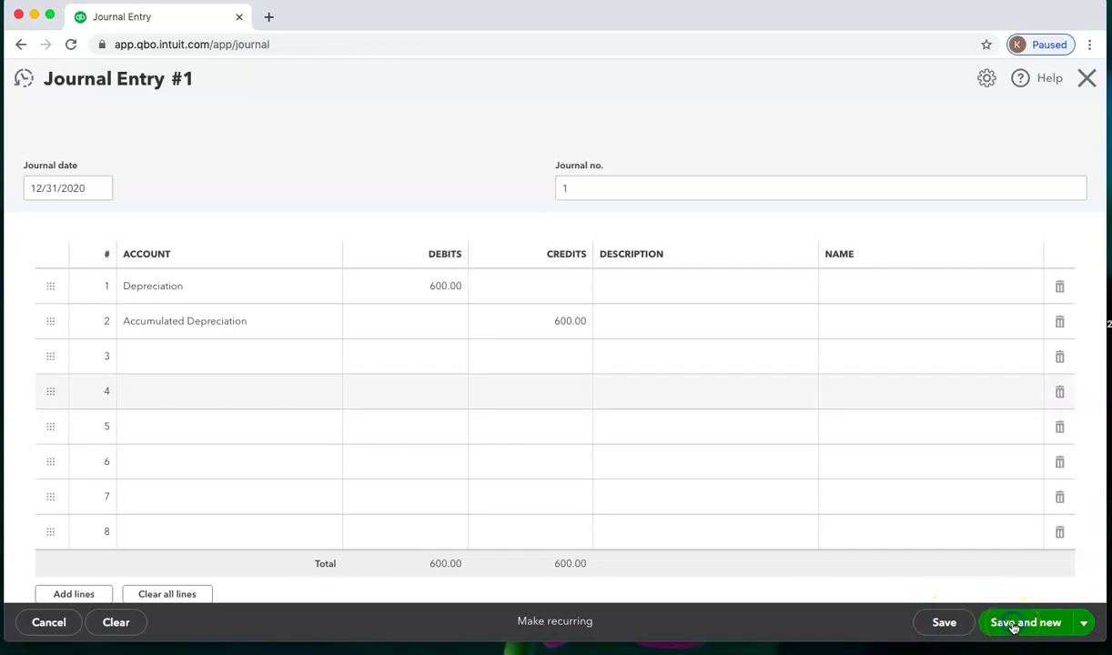